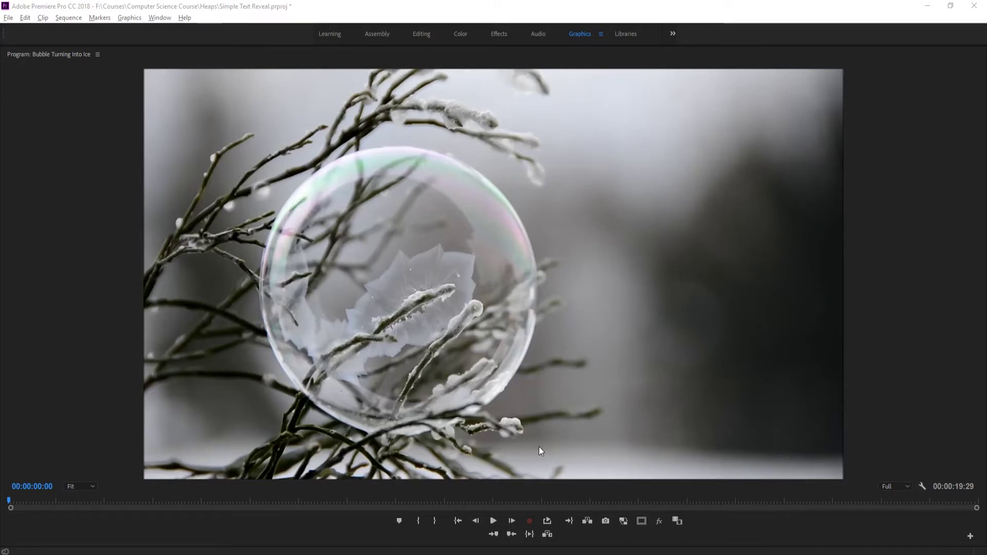
Step: Play the existing "Ontario, CA" title reveal, return to the start of the sequence and play it once more
left_click(492, 521)
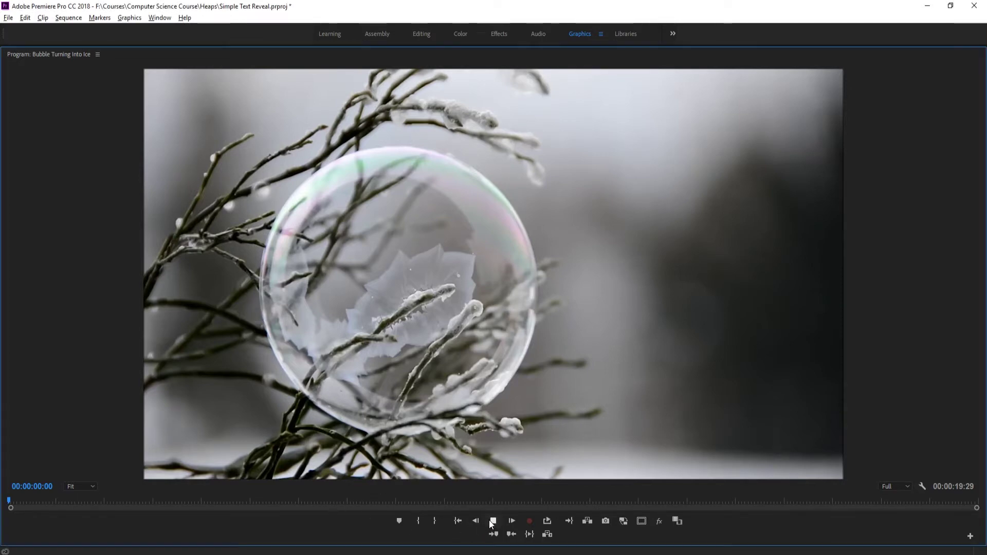
left_click(471, 525)
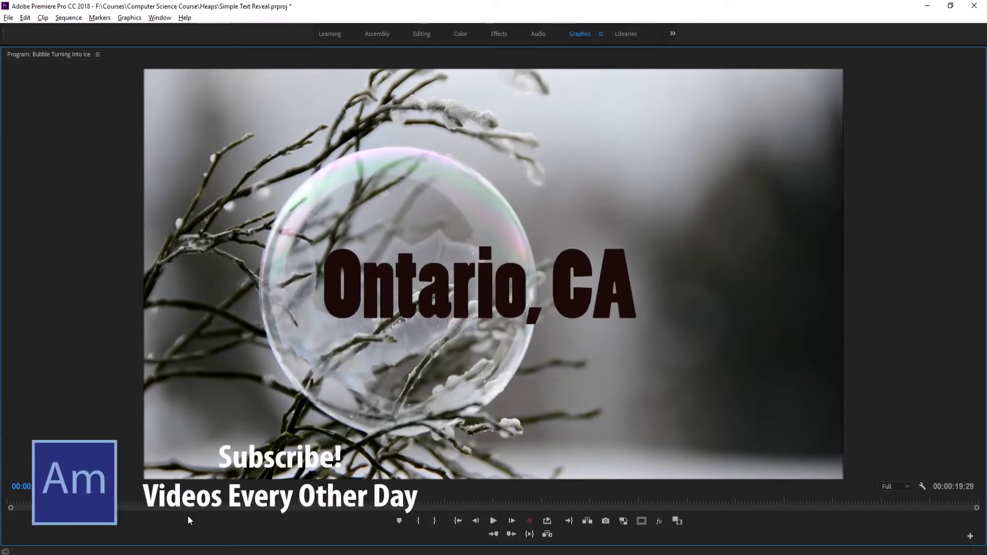
left_click_drag(98, 505, 4, 503)
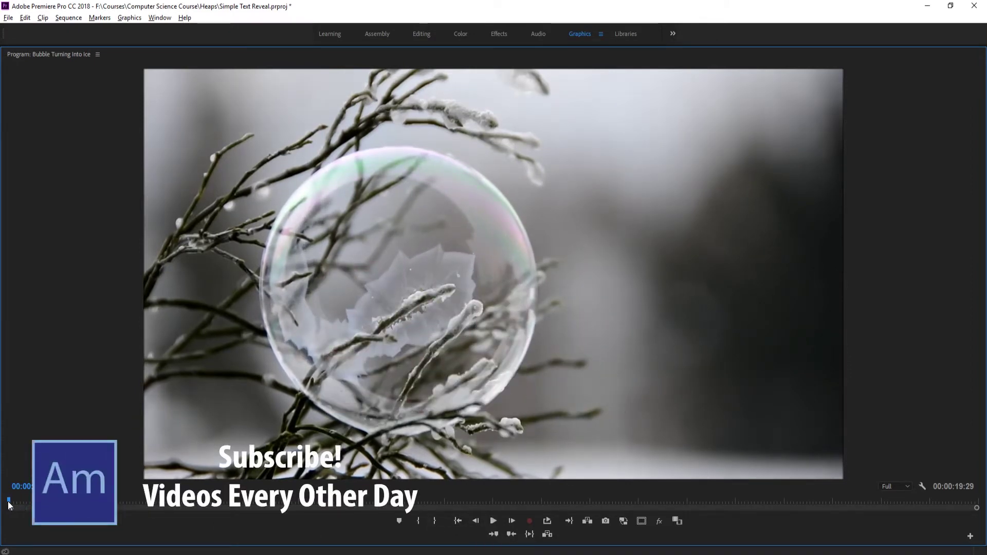
key("space")
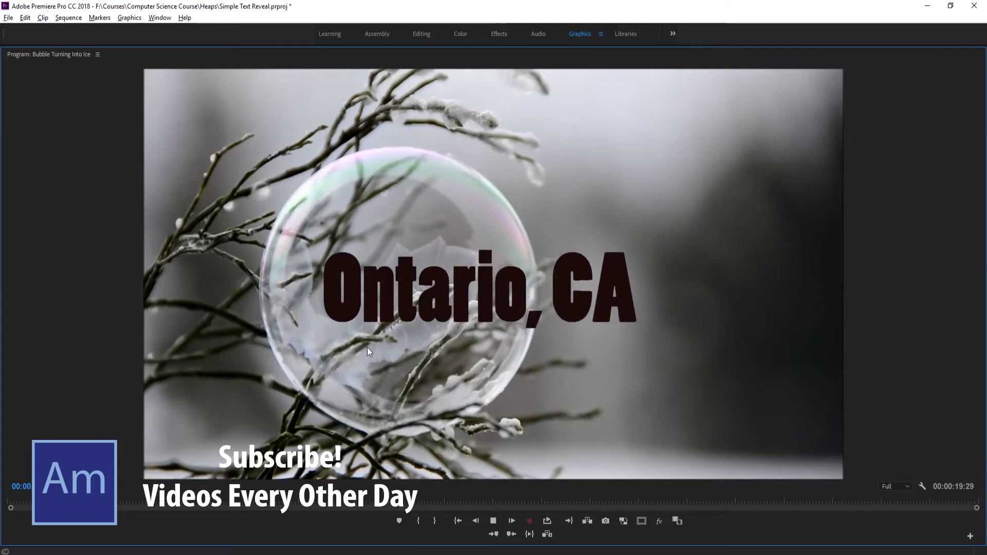
key("space")
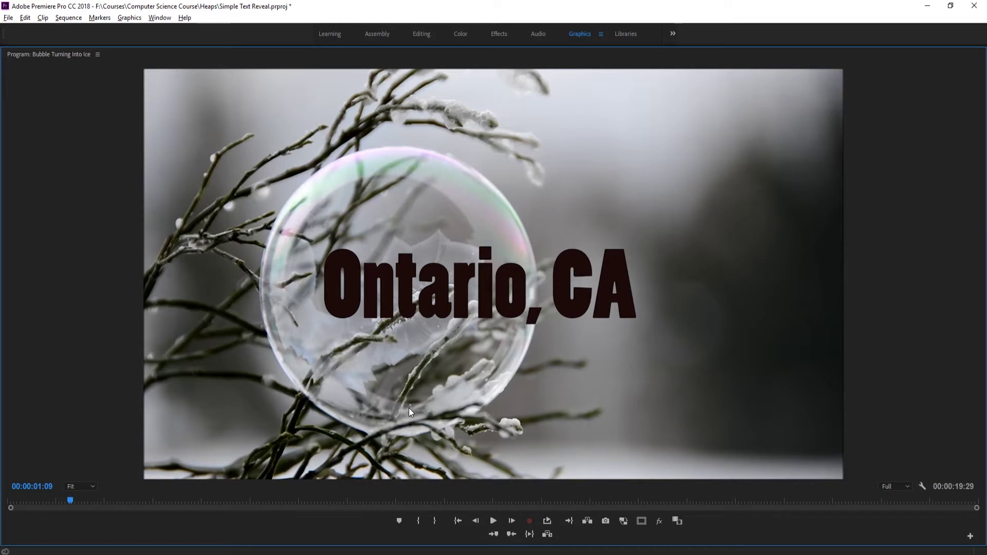
Step: Restore the full editing layout and delete the existing "Ontario, CA" title clip from track V2
key("grave")
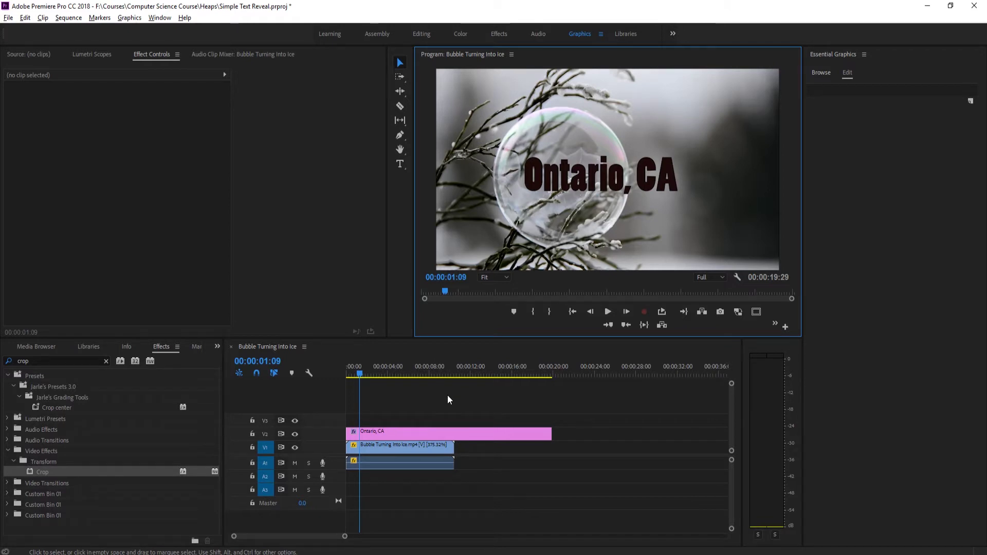
left_click(479, 434)
key("Delete")
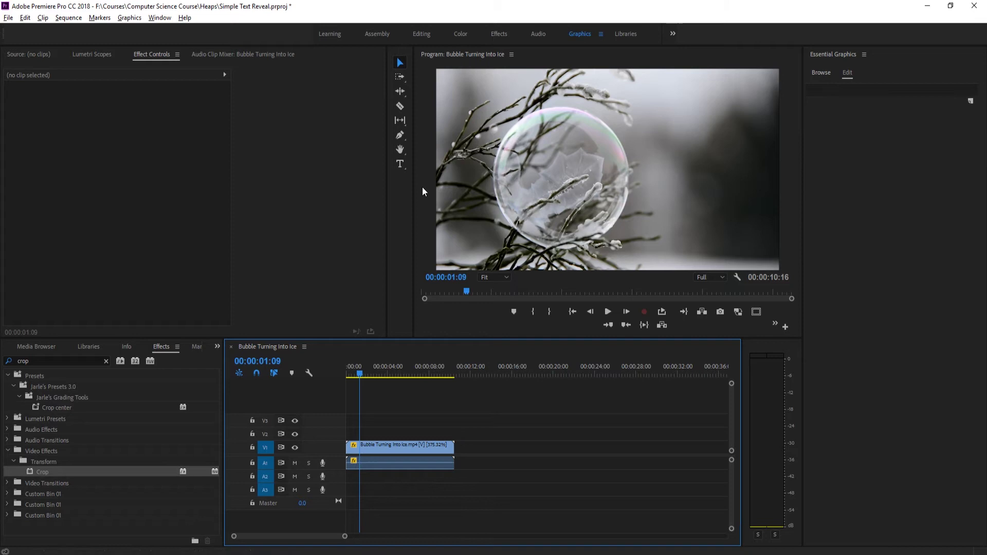
Step: Add a new text layer reading "Ontario, CA" over the bubble footage at 00:00:01:09
left_click(404, 164)
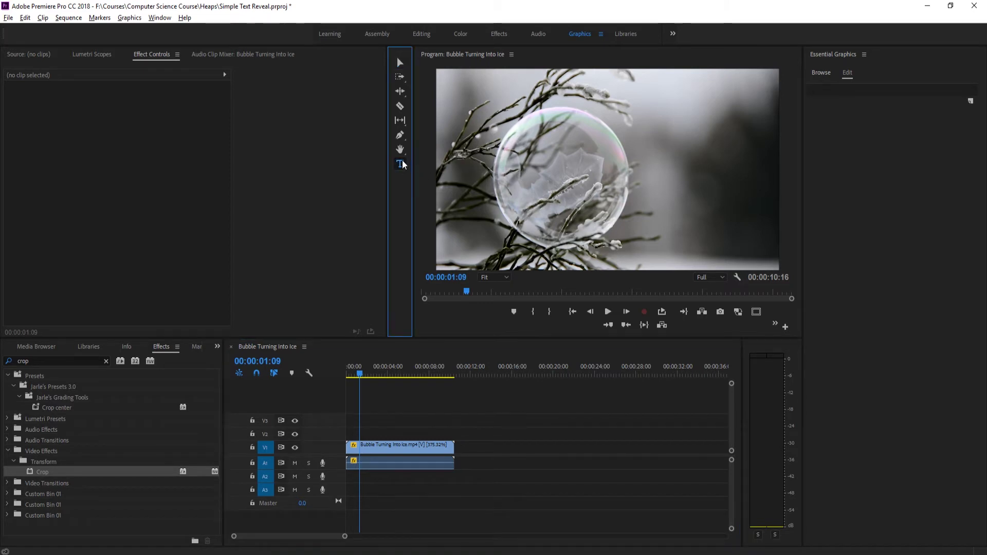
left_click(516, 175)
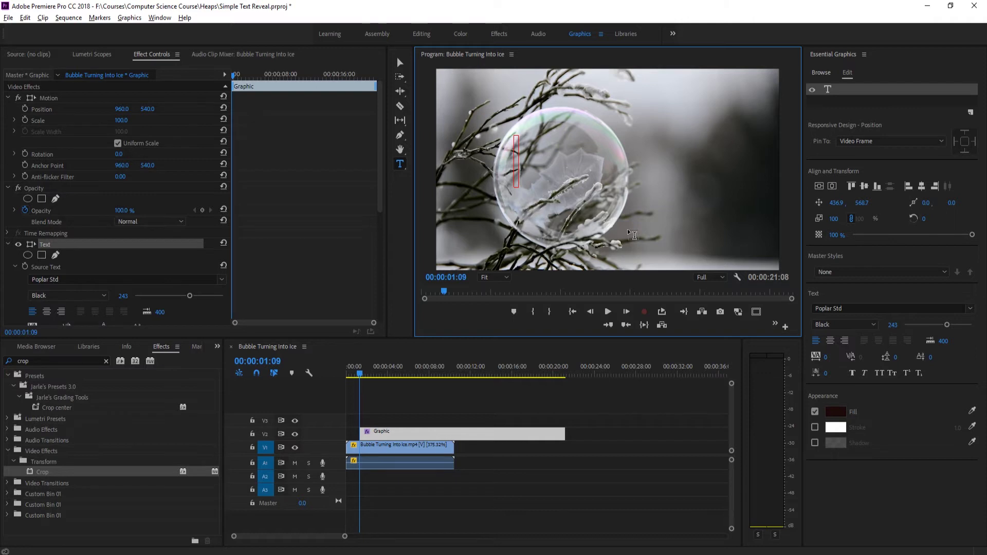
type("Ontario,")
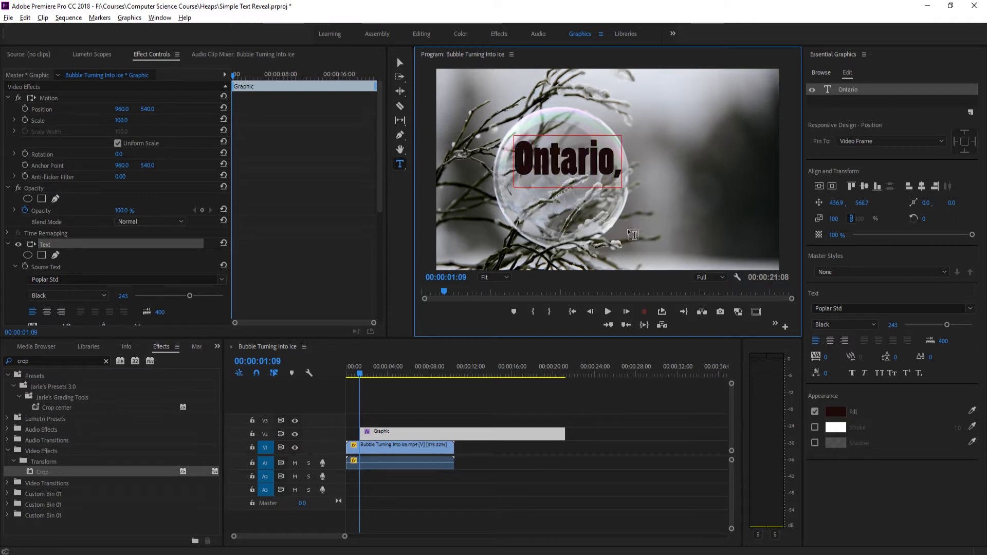
type(" CA")
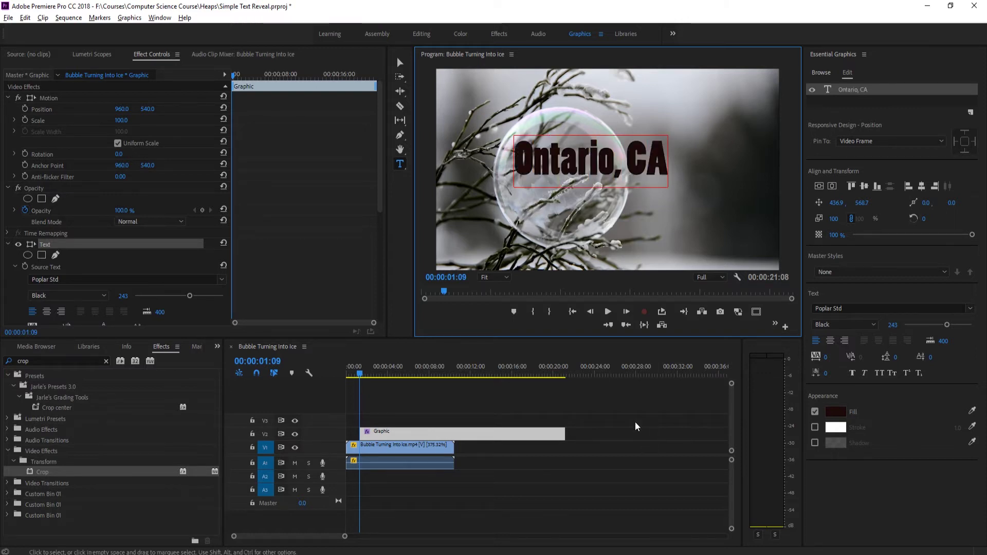
left_click(636, 426)
Step: Change the fill colour of the "Ontario, CA" text to white (FFFFFF)
left_click(400, 76)
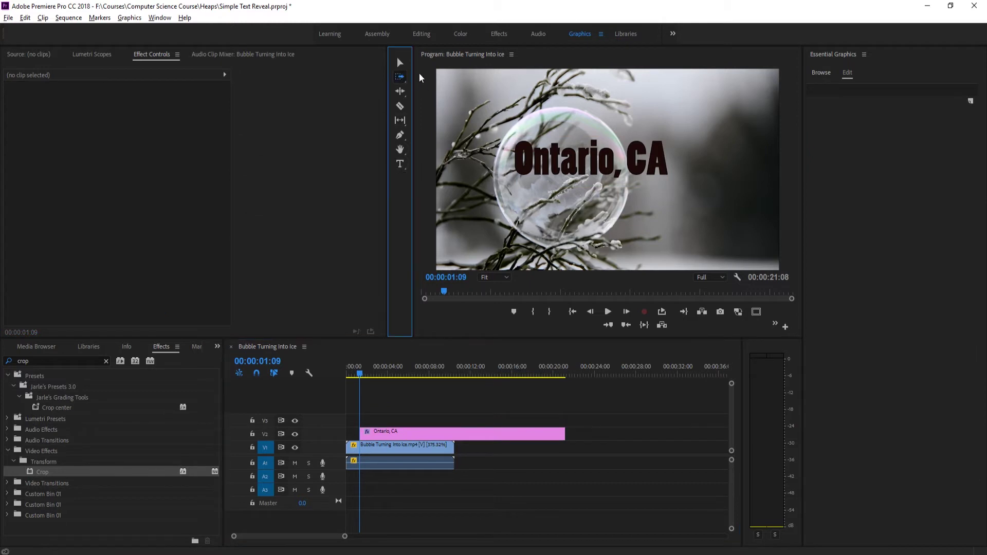
key("v")
double_click(577, 149)
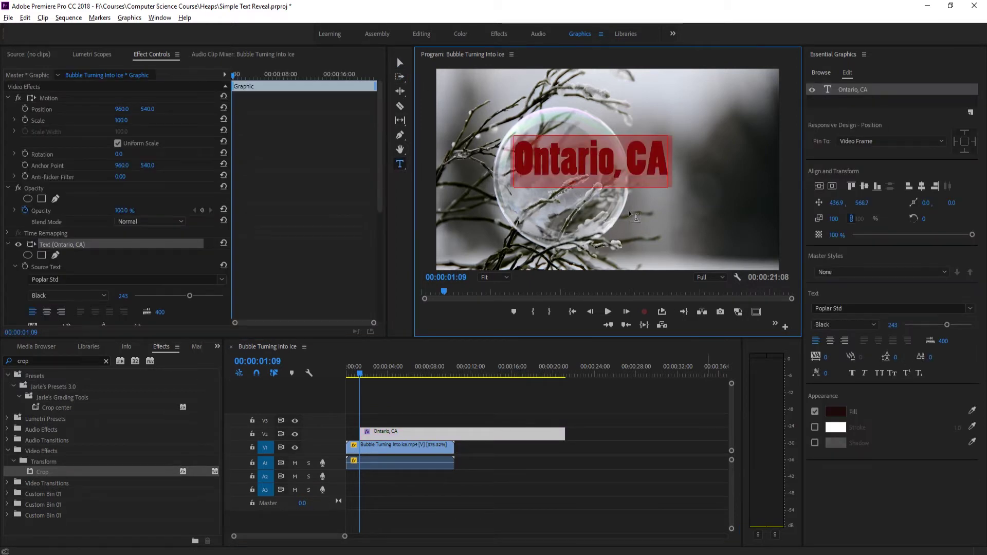
left_click(835, 411)
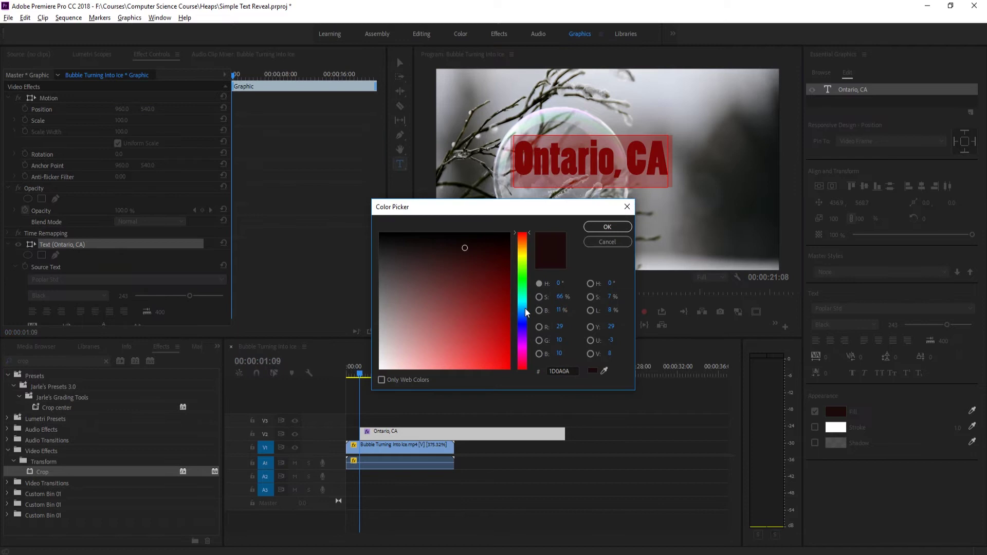
left_click_drag(498, 300, 331, 376)
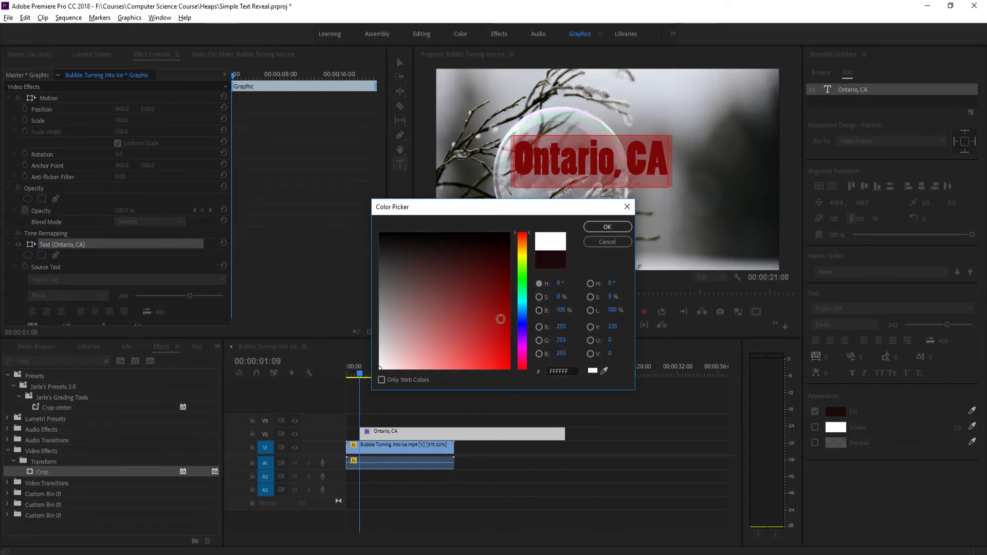
left_click(607, 227)
left_click(576, 403)
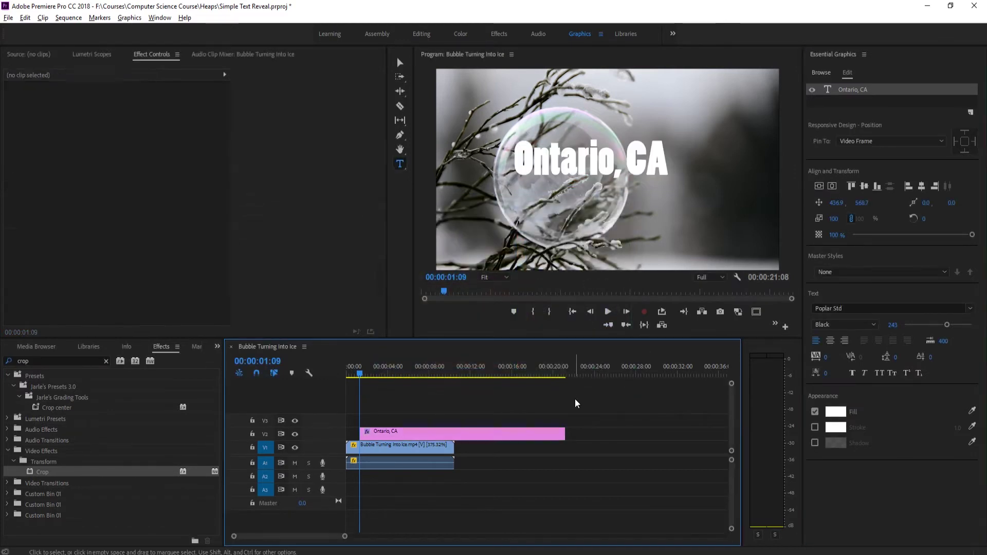
Step: Move the title clip on V2 to the start of the sequence and apply the Crop video effect to it
left_click(400, 62)
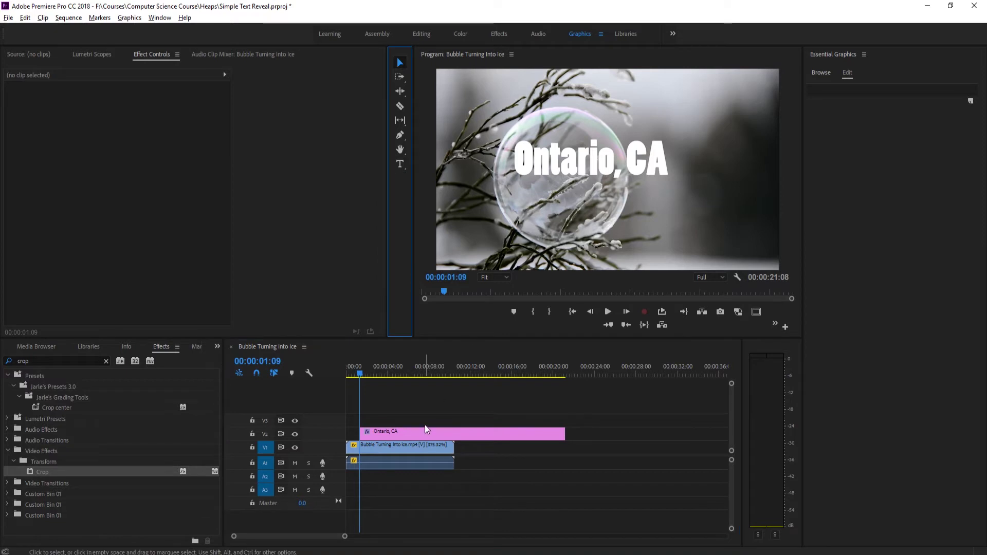
left_click_drag(425, 431, 410, 432)
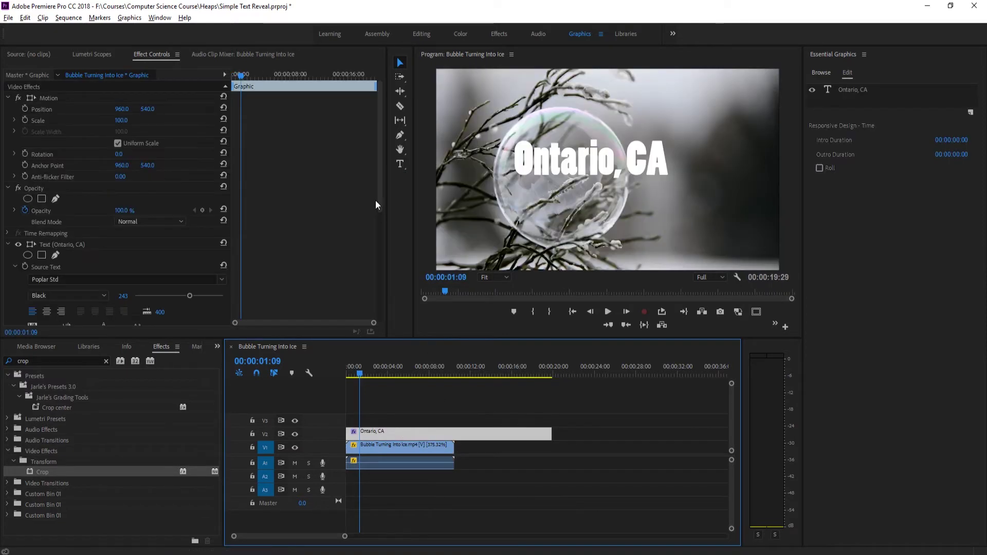
left_click(168, 356)
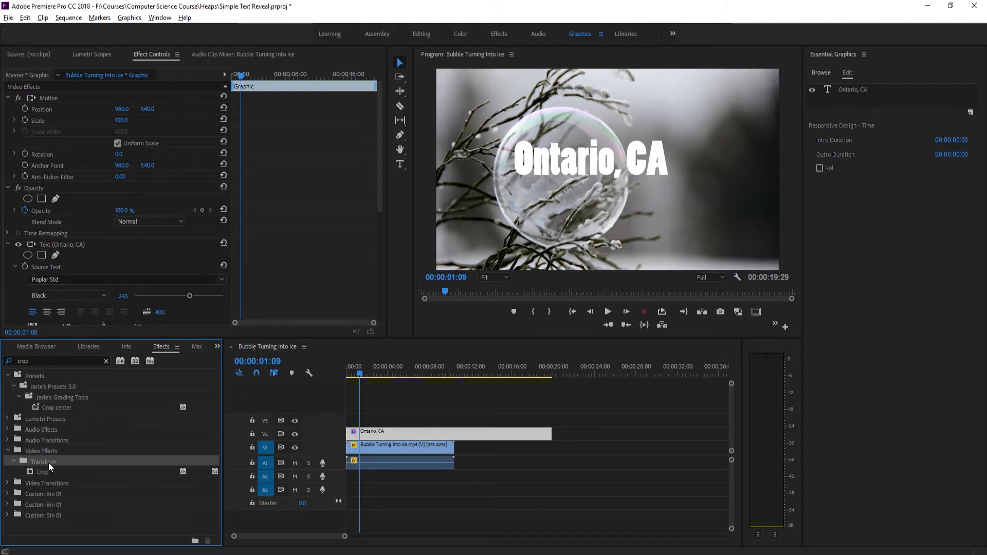
mouse_move(47, 474)
left_mouse_down()
mouse_move(399, 426)
mouse_move(402, 442)
left_mouse_up()
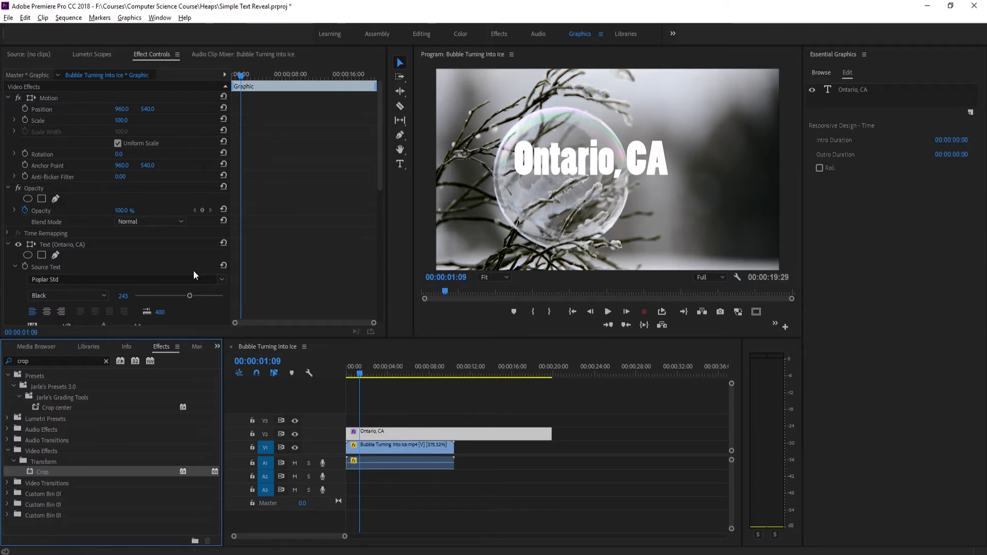
Step: Set the Crop effect's Bottom value to 17% on the title clip
scroll(199, 247, "down", 5)
scroll(212, 267, "down", 6)
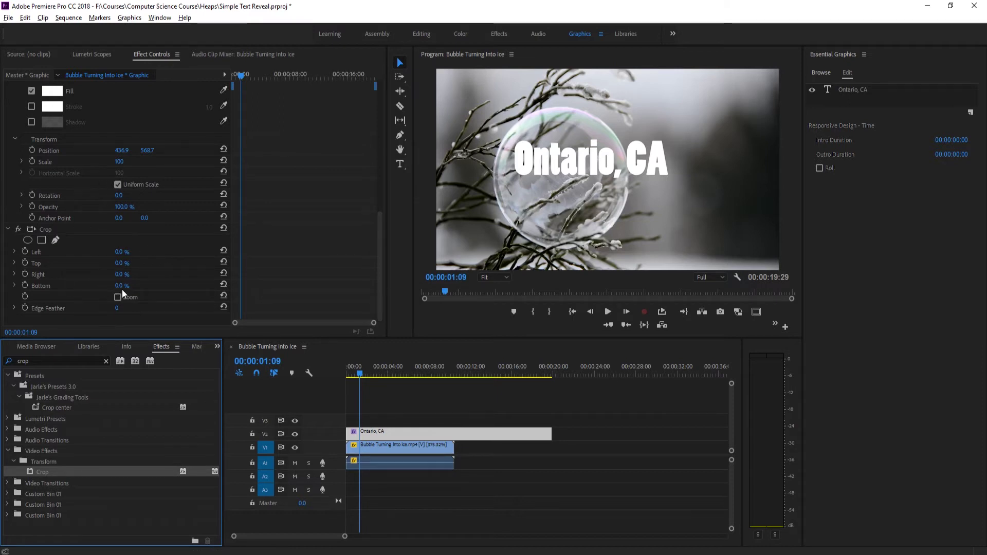
mouse_move(122, 287)
left_mouse_down()
mouse_move(137, 287)
mouse_move(129, 287)
left_mouse_up()
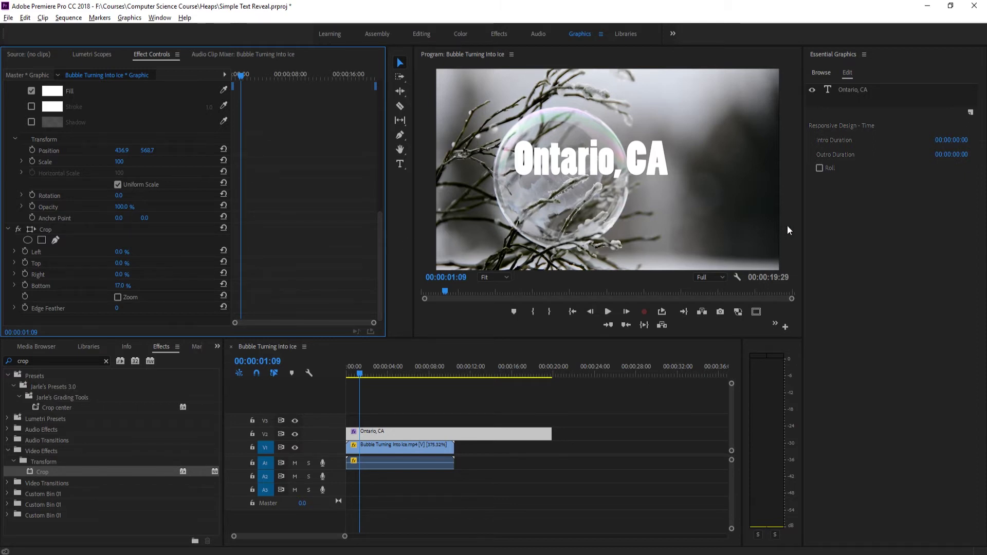
Step: Reposition the text to 506.9, 605.7 with the text layer's own Transform Position rather than the clip's Motion
scroll(160, 256, "up", 3)
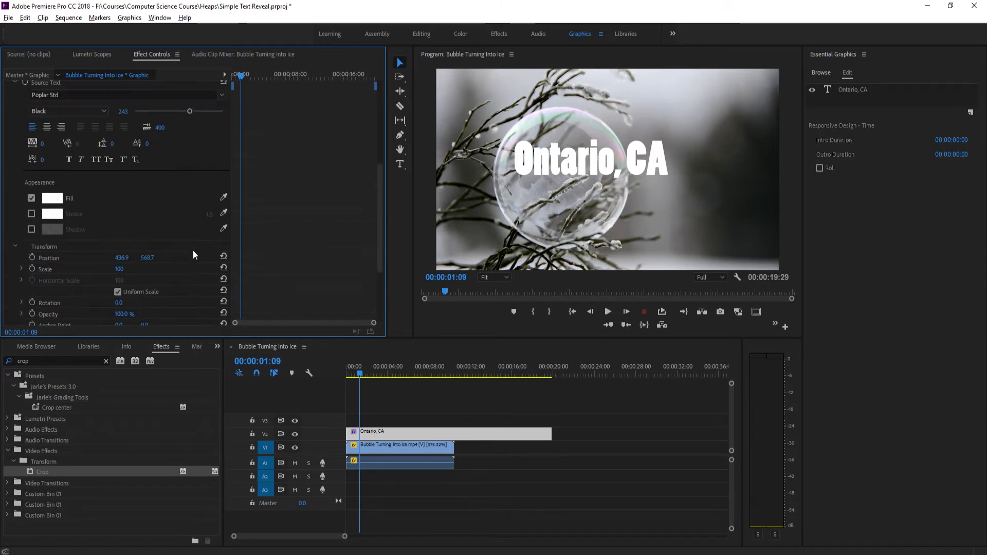
scroll(79, 205, "up", 5)
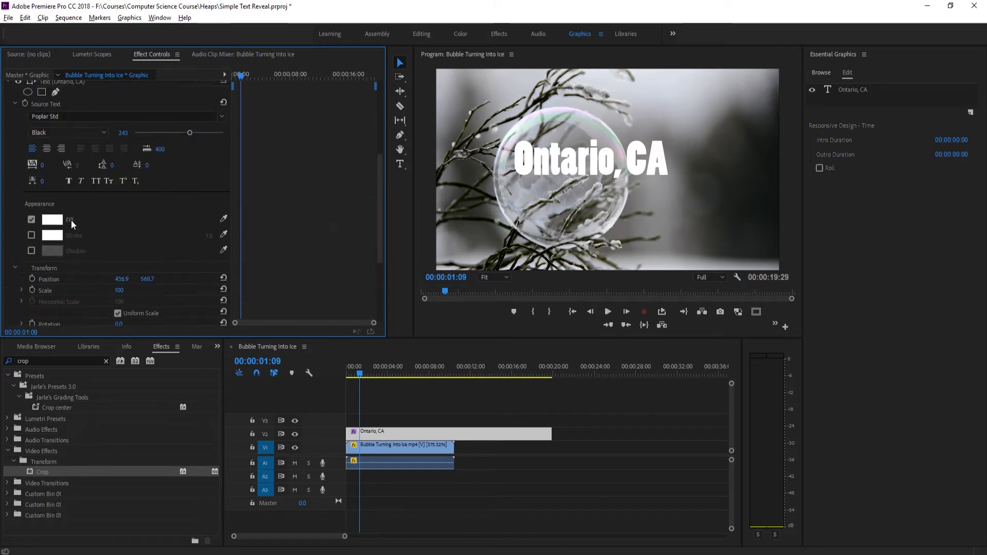
scroll(51, 149, "up", 5)
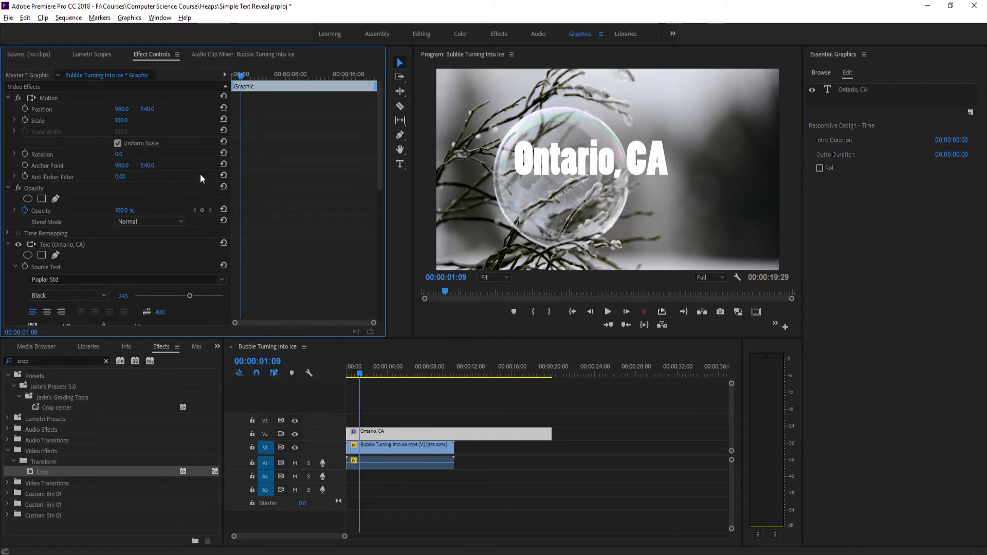
scroll(200, 173, "down", 3)
scroll(163, 175, "down", 3)
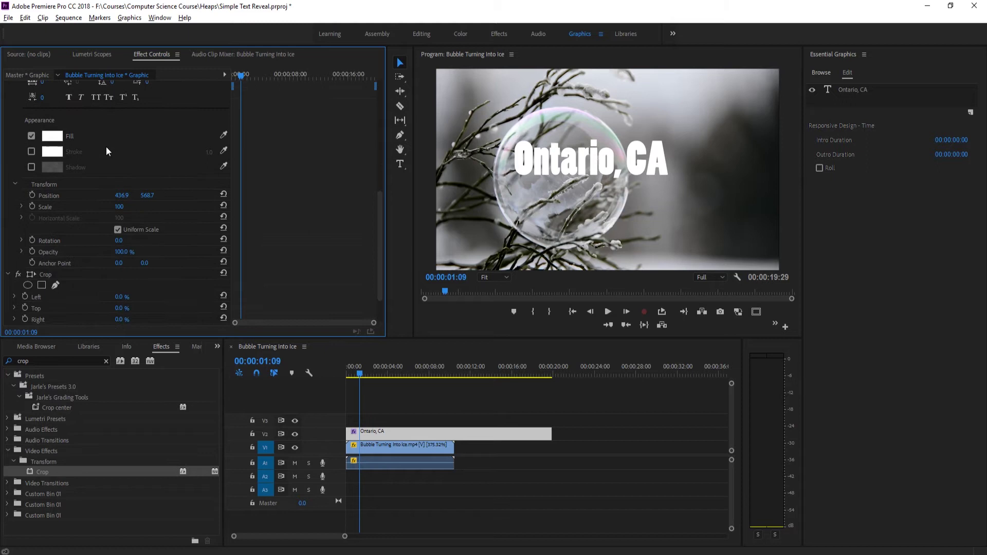
scroll(85, 227, "down", 1)
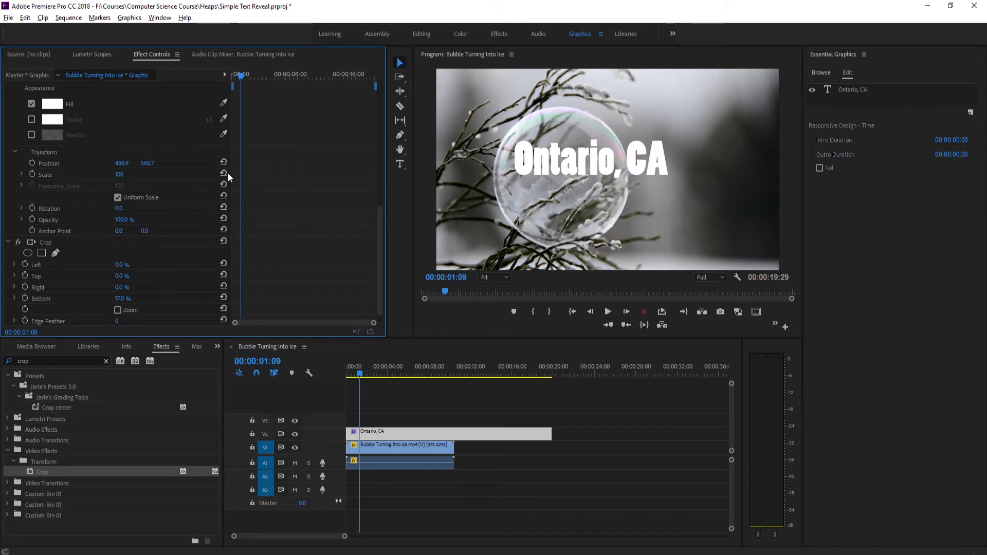
left_click_drag(146, 163, 120, 163)
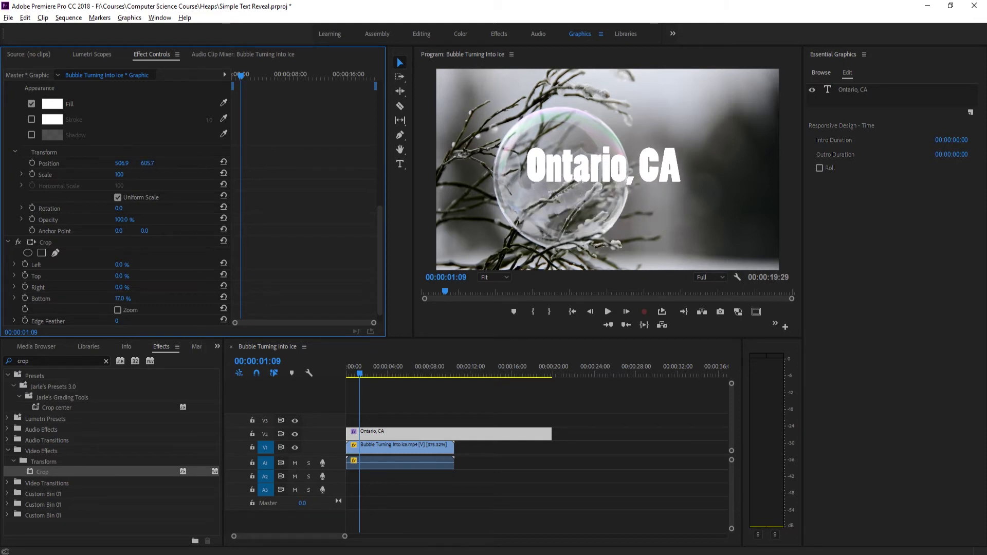
Step: Enable Position keyframing for the text at 00:00:01:09 and lower it out of frame with a vertical position of 1190.7
left_click(31, 162)
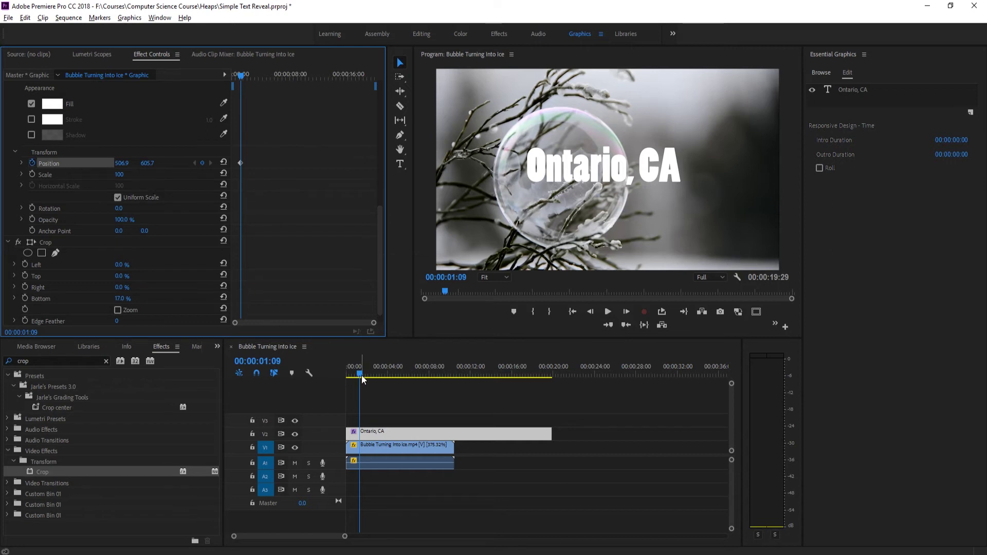
left_click_drag(147, 163, 251, 163)
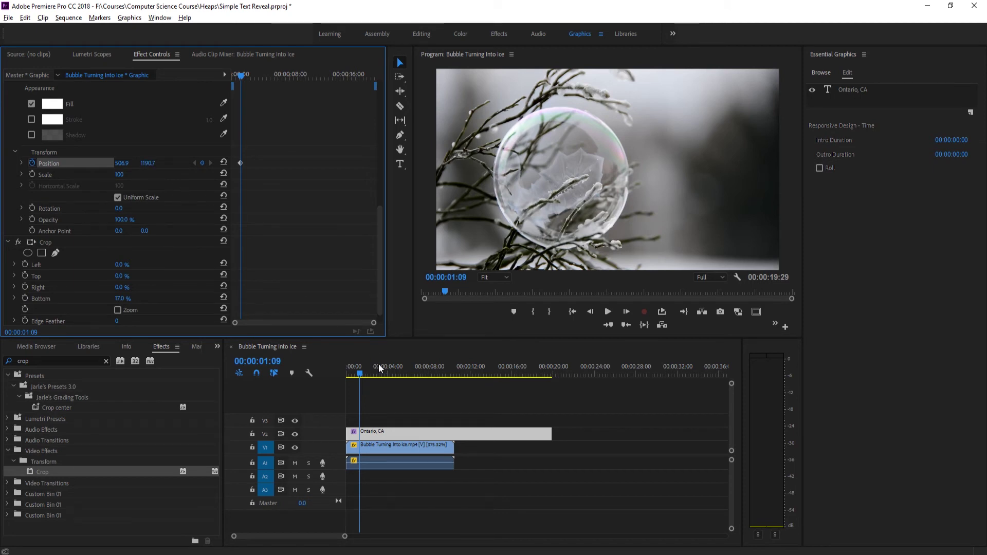
Step: Add a second Position keyframe at 00:00:02:04 that raises the text into view with a vertical position of 644.7
left_click(631, 311)
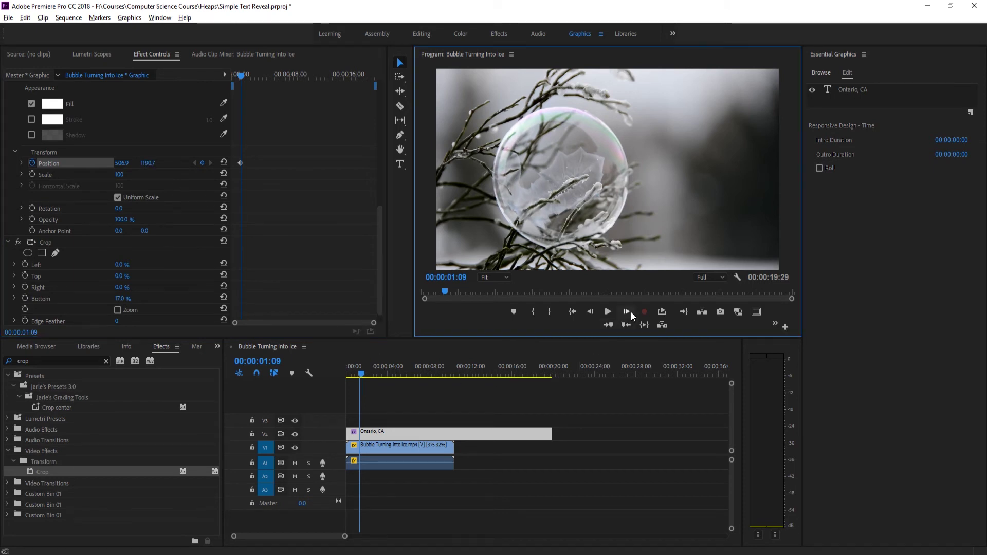
left_click(631, 312)
left_click(631, 312)
left_click(631, 312)
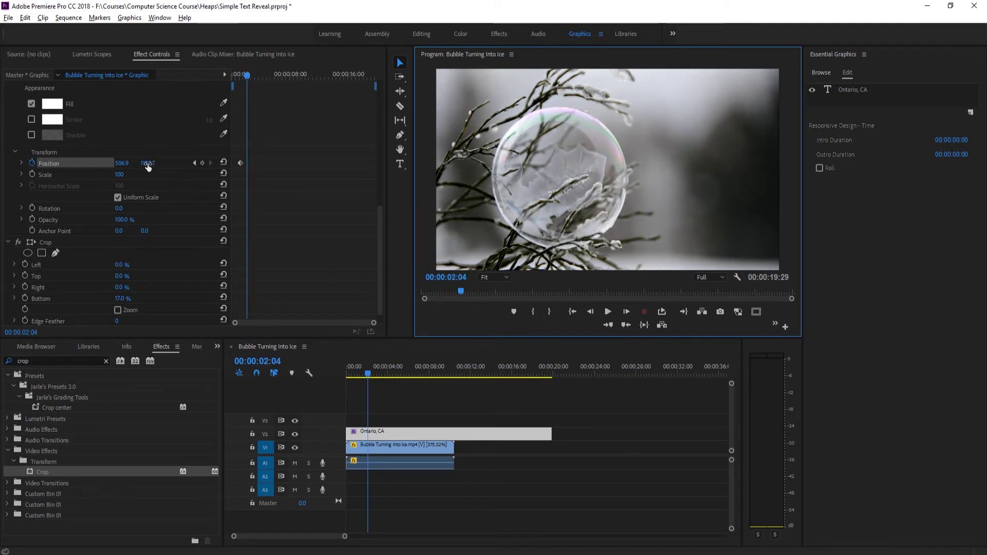
left_click_drag(154, 166, 20, 167)
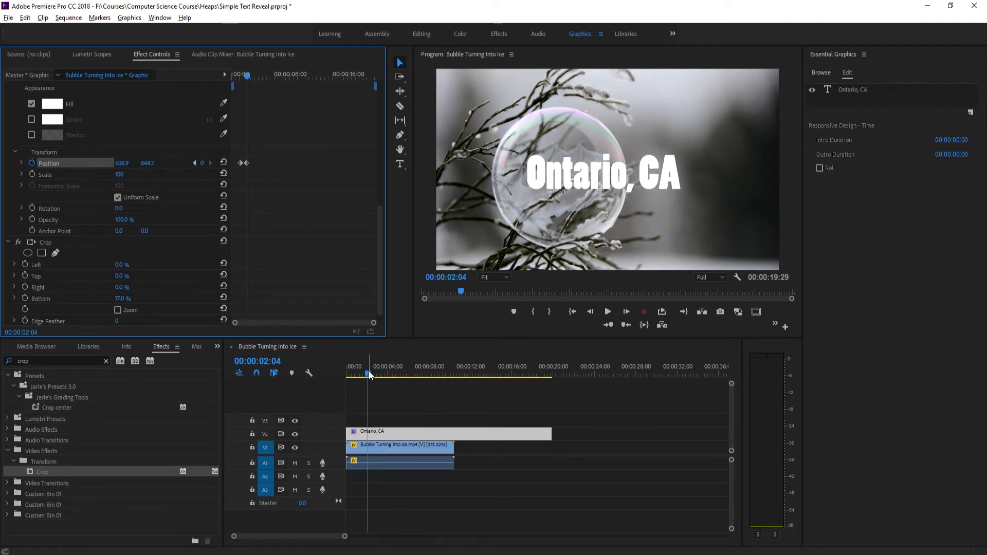
Step: Play back the text reveal from just before the first Position keyframe to check the motion
left_click_drag(368, 372, 357, 373)
key("space")
key("space")
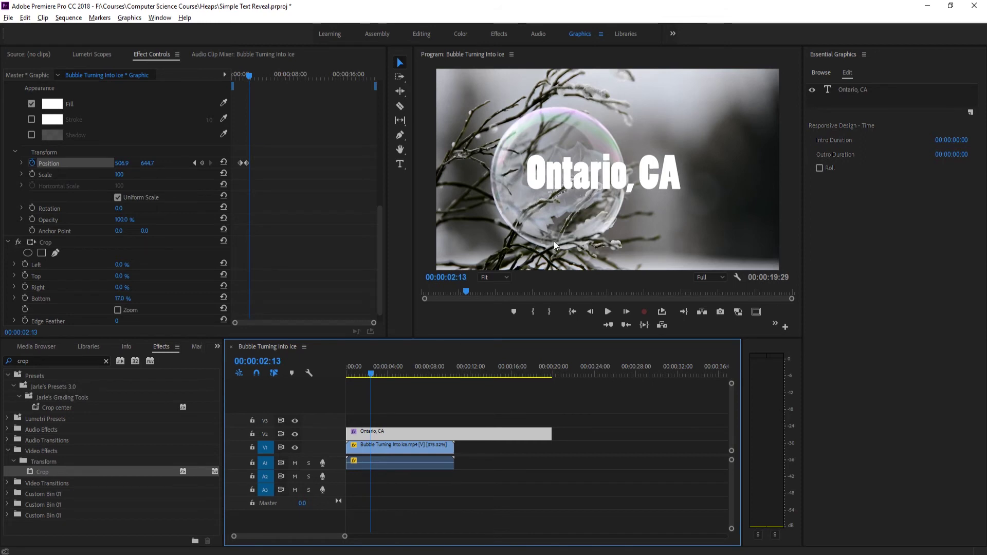
Step: Set the temporal interpolation of the text's second Position keyframe to Ease In
left_click(247, 163)
right_click(245, 163)
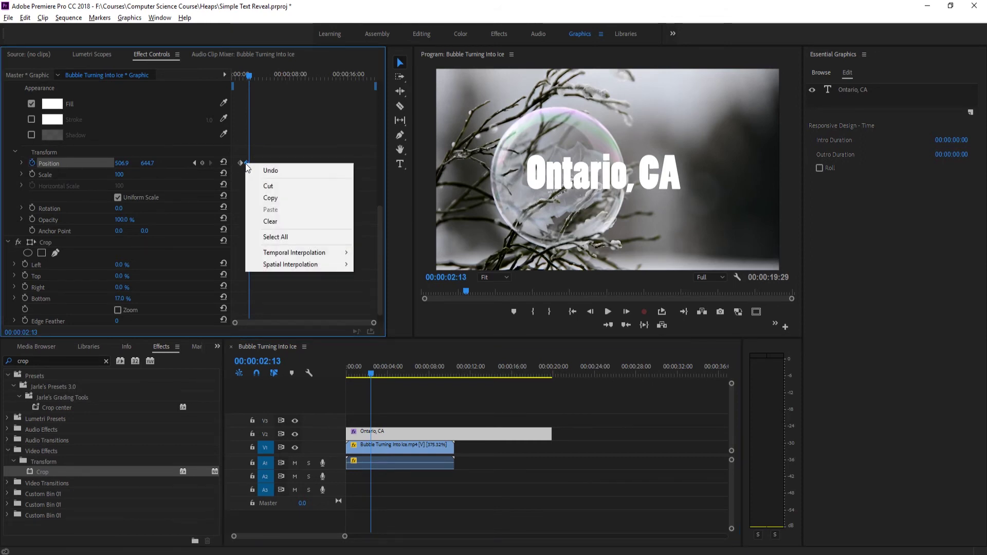
mouse_move(287, 255)
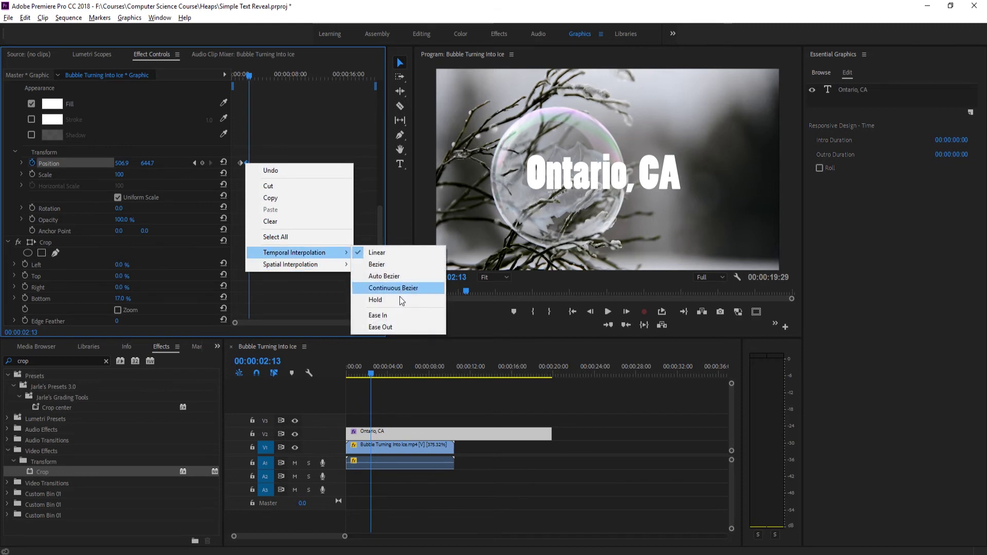
left_click(400, 319)
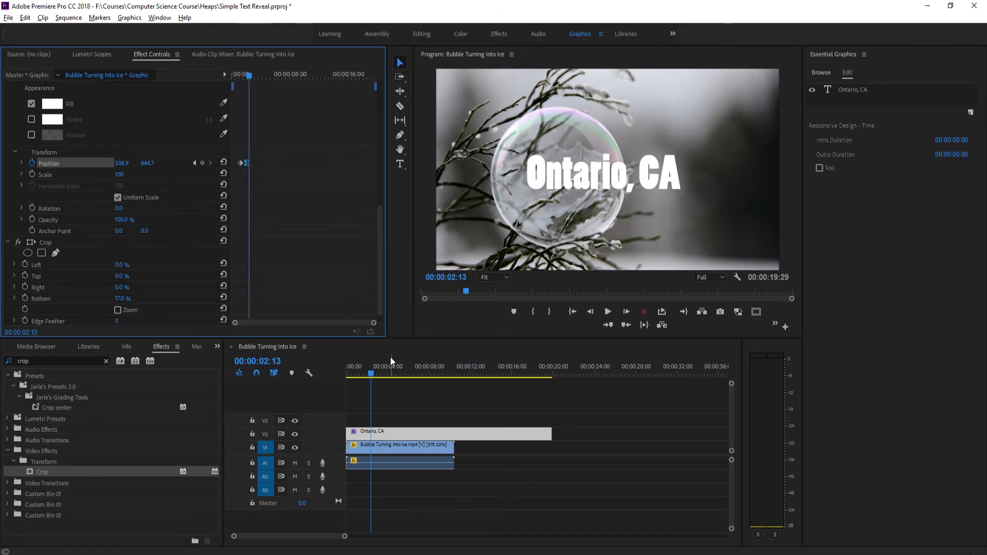
Step: Play back the eased text reveal twice from just before the first Position keyframe
left_click_drag(372, 370, 360, 370)
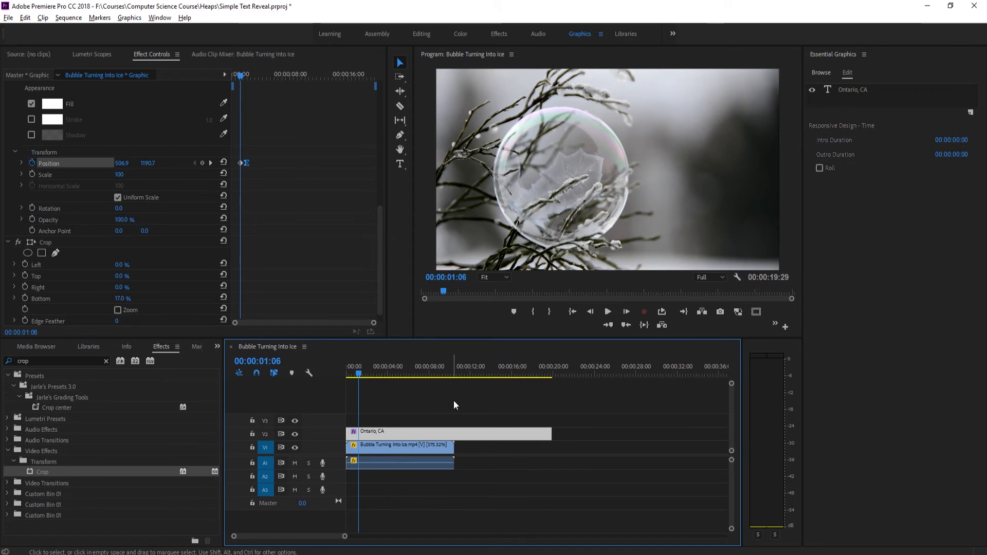
key("space")
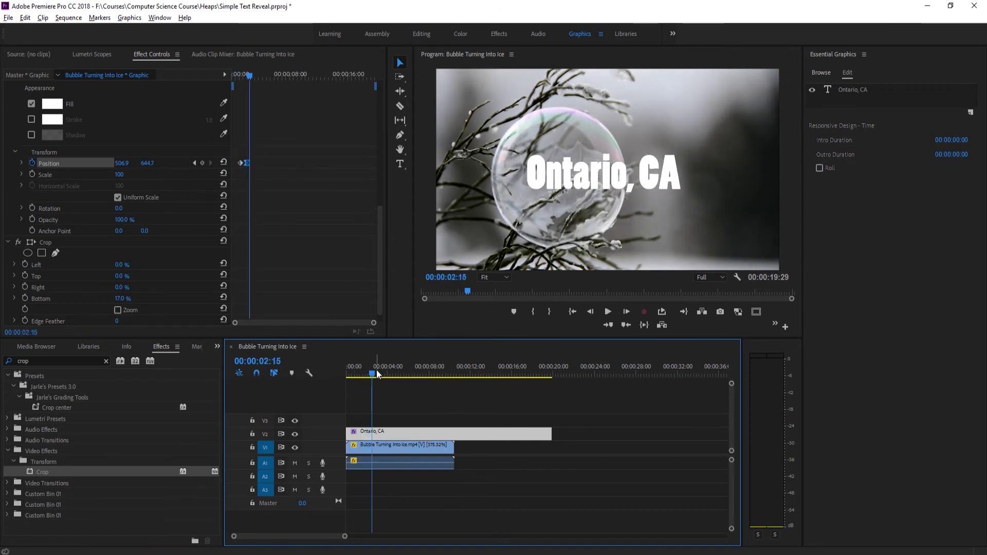
left_click_drag(376, 369, 360, 371)
key("space")
key("space")
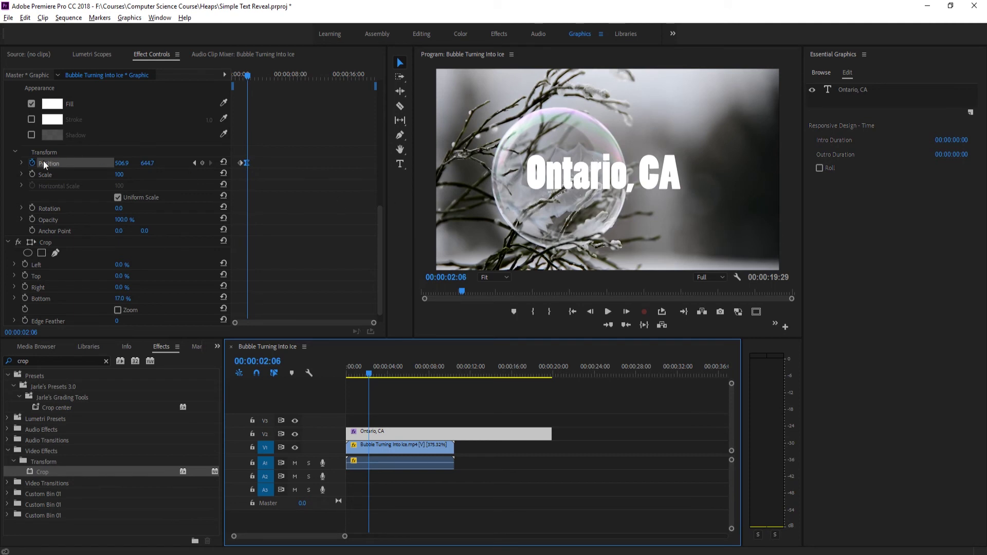
Step: Expand the text Position's velocity graph and lengthen the second keyframe's incoming ease handle toward the first keyframe for an early velocity peak
left_click(22, 163)
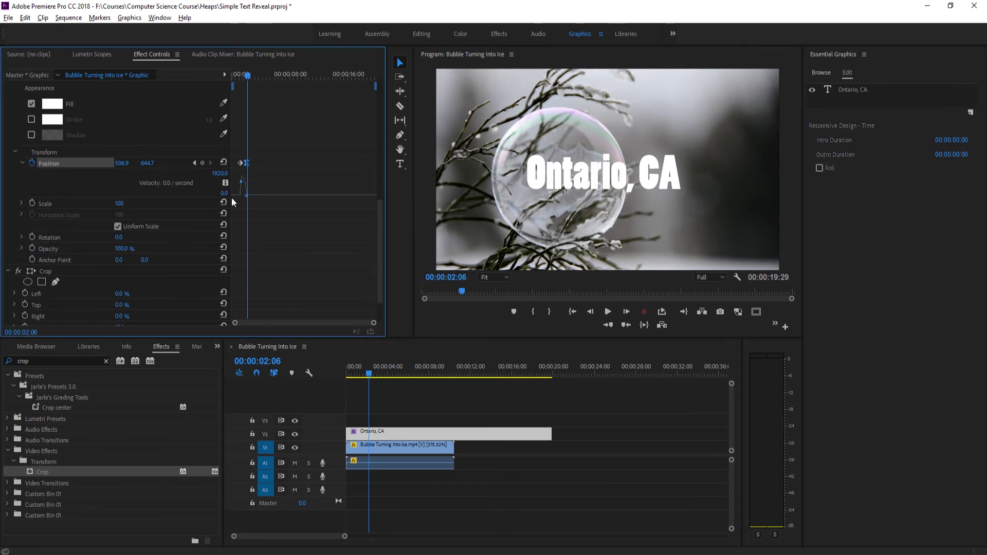
key("alt")
left_click_drag(373, 327, 261, 323)
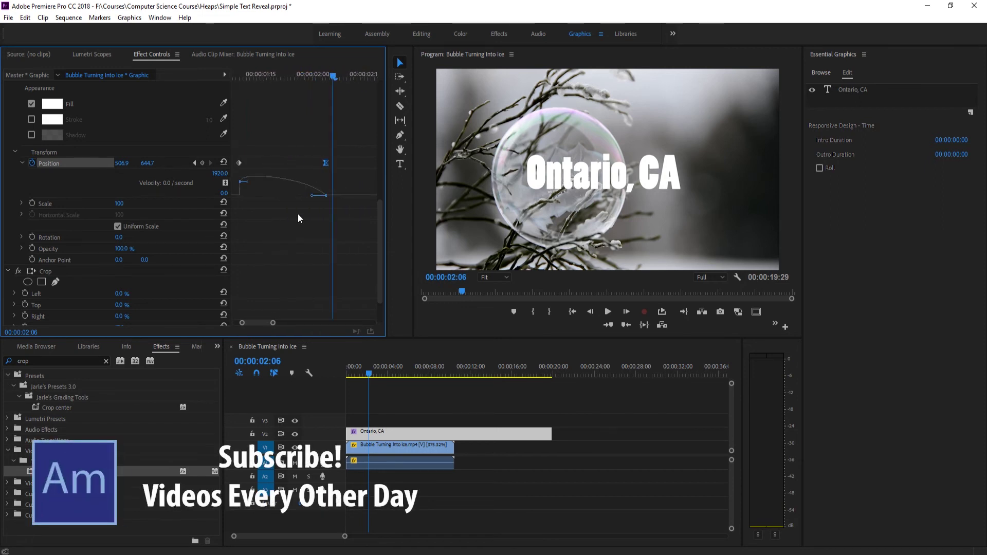
left_click_drag(314, 196, 263, 206)
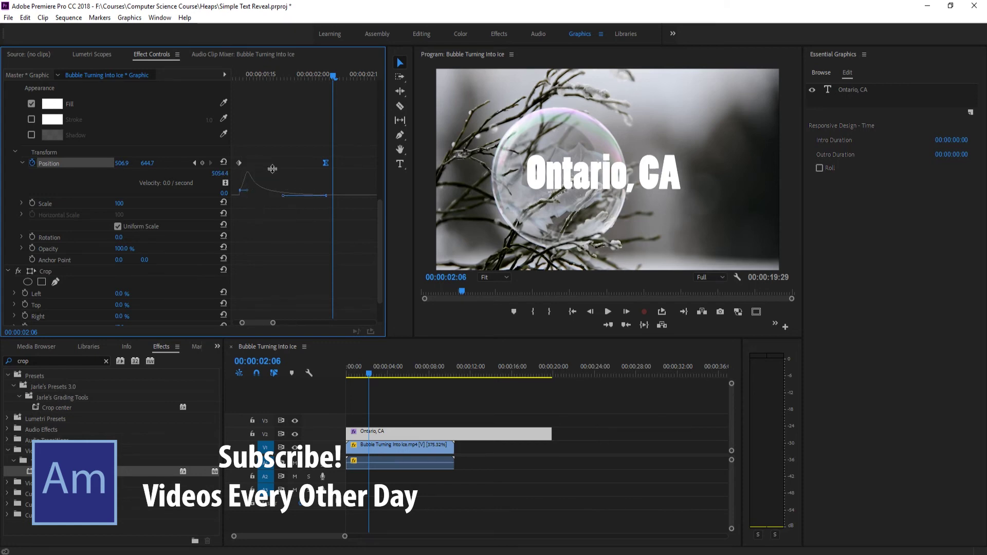
Step: Play back the text reveal from around the first Position keyframe to check the adjusted velocity curve
left_click(360, 368)
key("space")
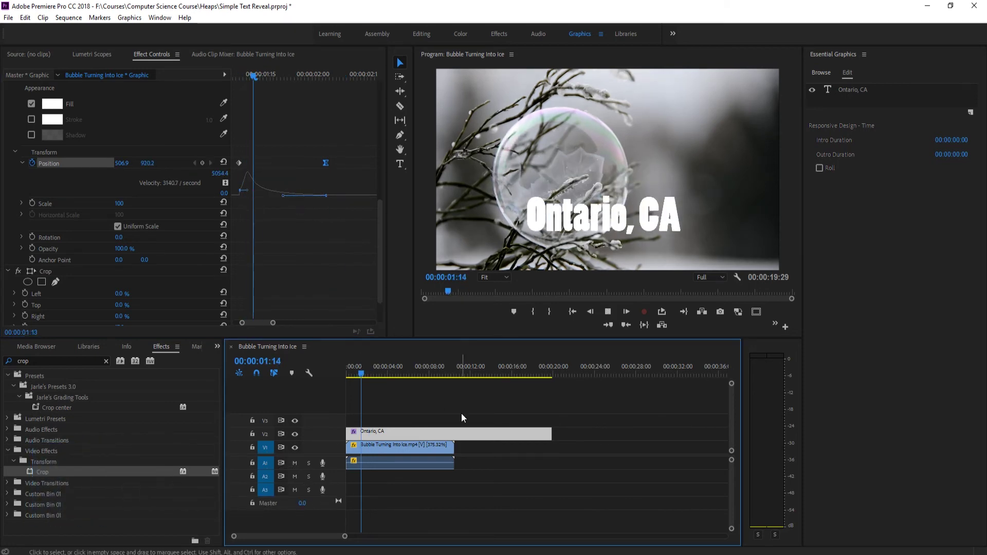
left_click(358, 368)
key("space")
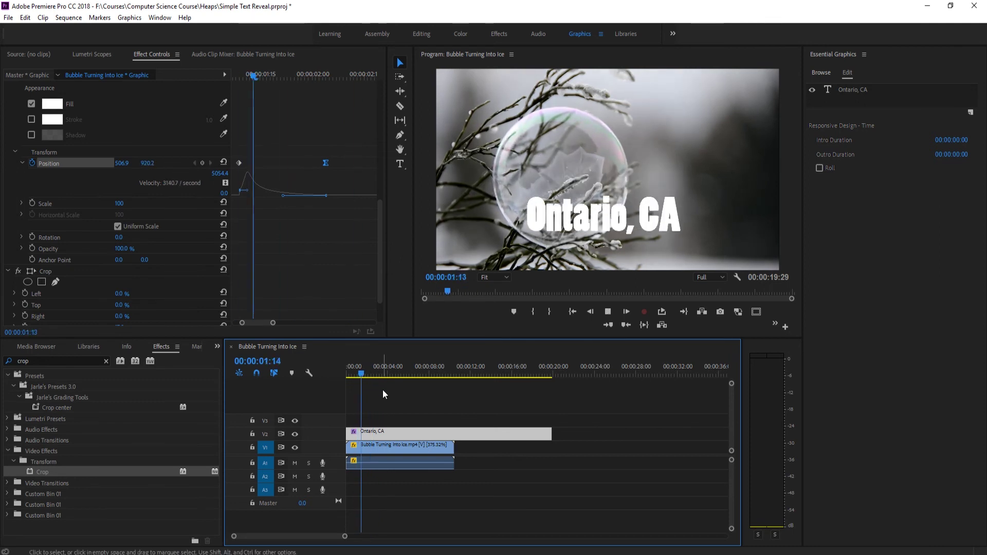
key("space")
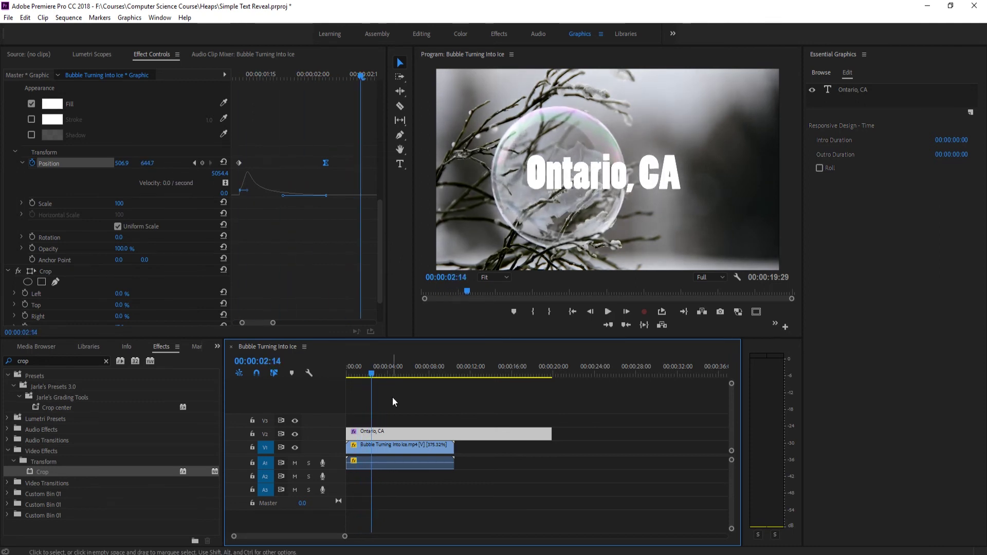